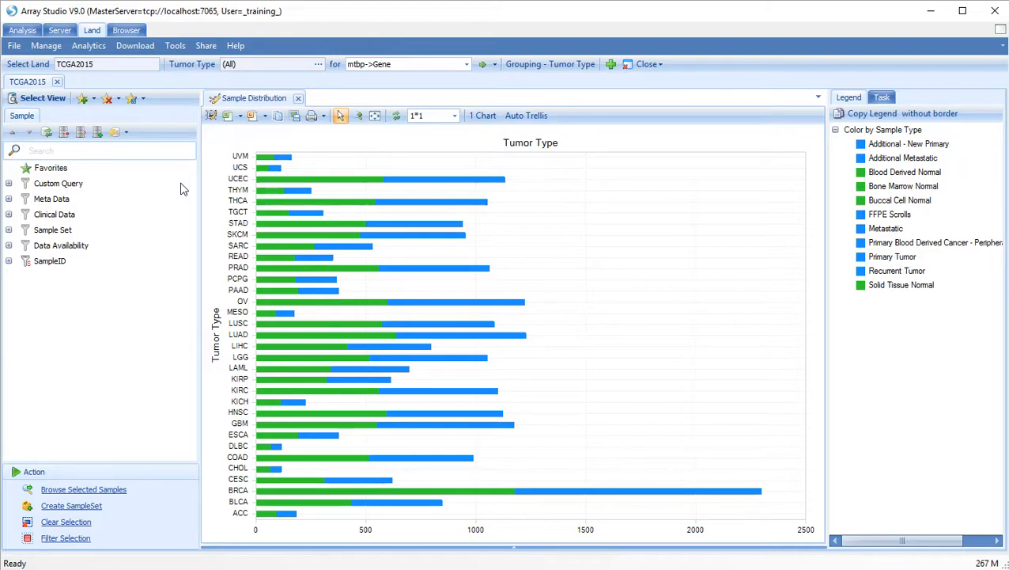
Step: Examine the Genetic Testing variables under the Clinical Data procedures, including the breast carcinoma receptor and HER2 status entries
click(9, 215)
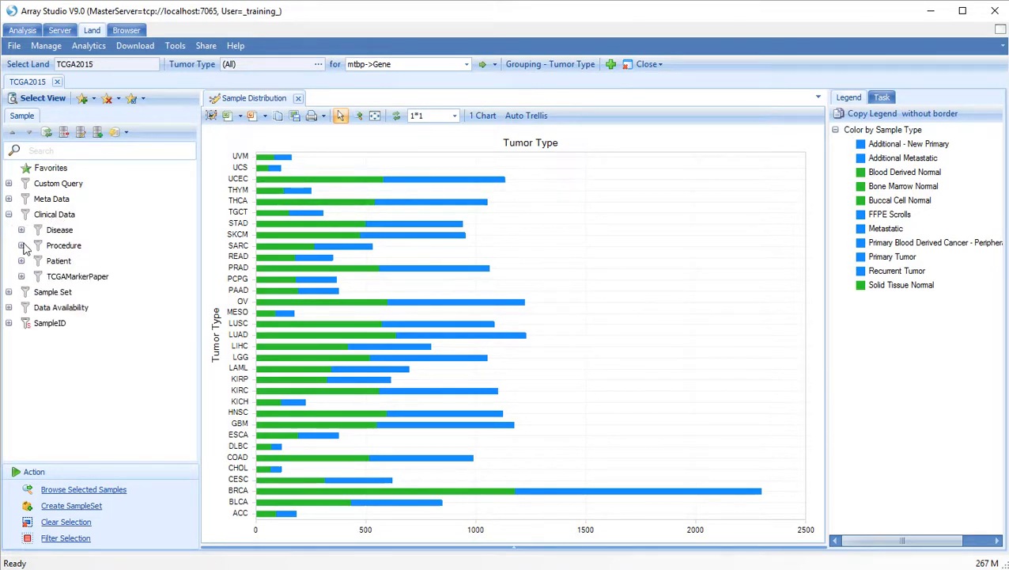
click(22, 245)
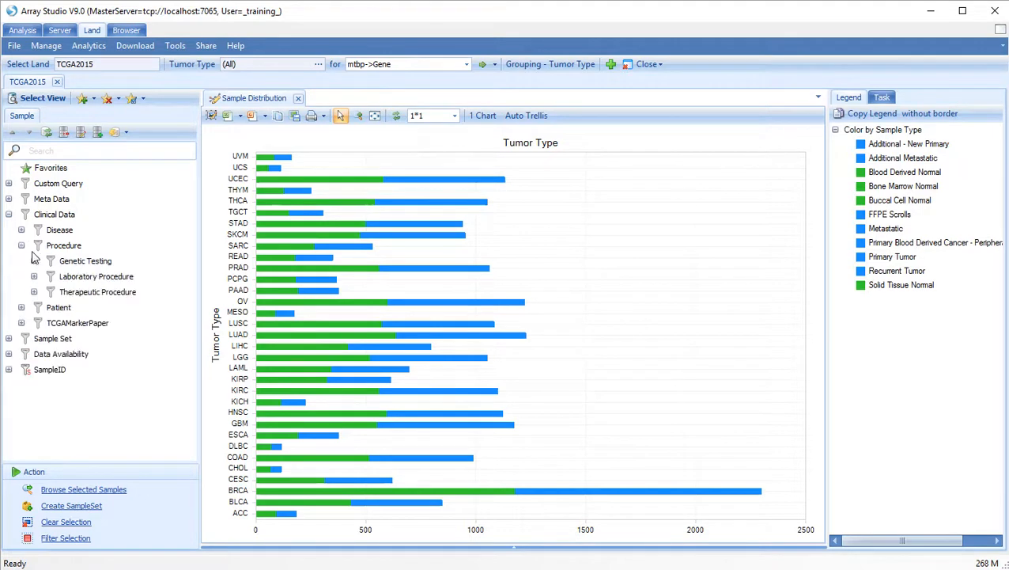
click(34, 261)
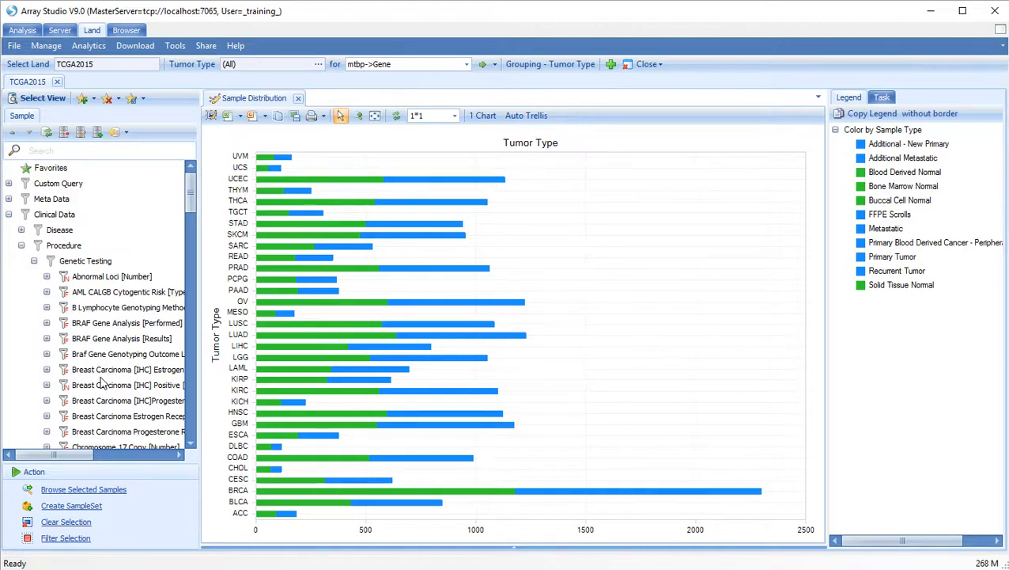
drag(71, 457, 102, 451)
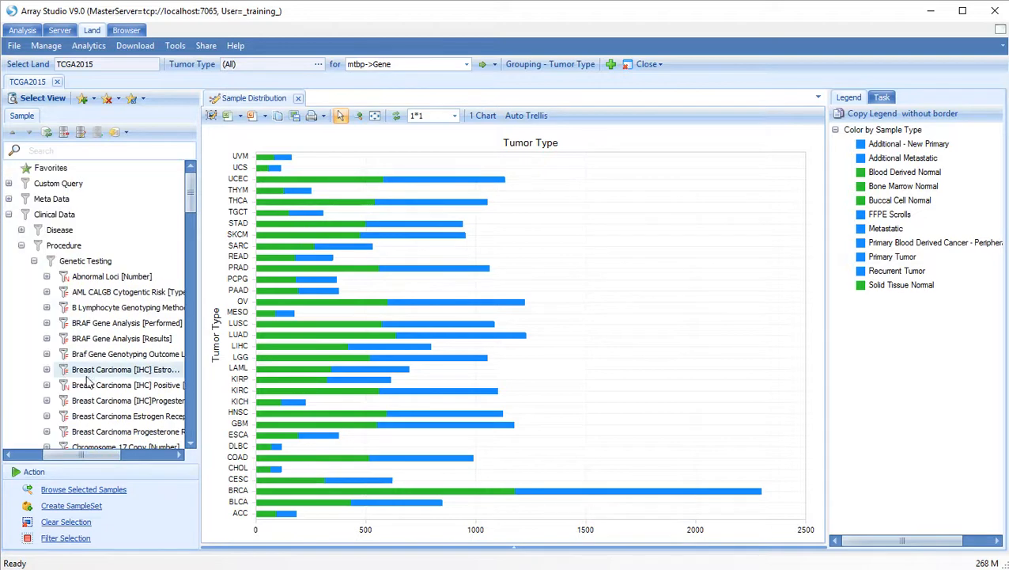
click(104, 405)
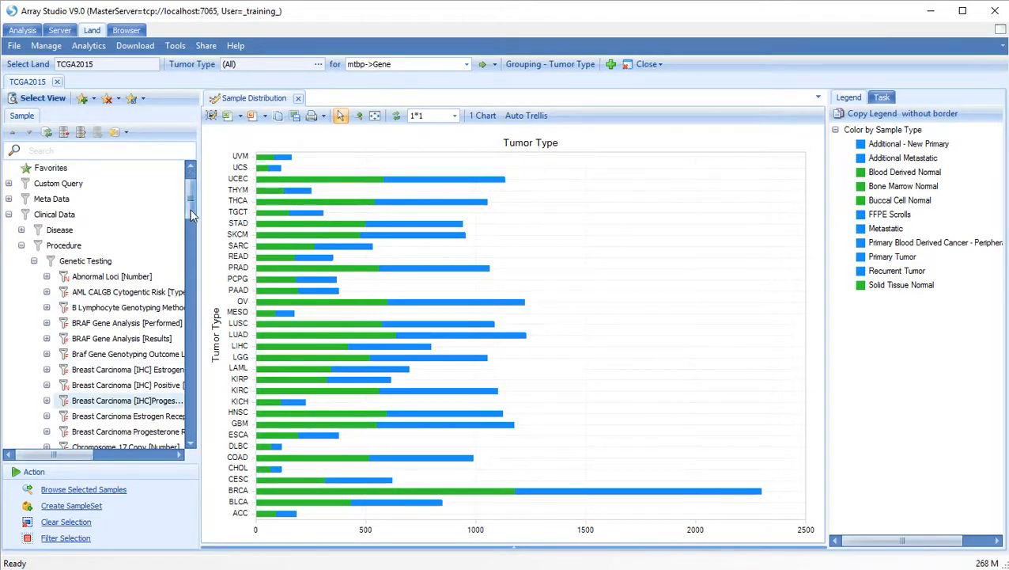
drag(190, 209, 185, 284)
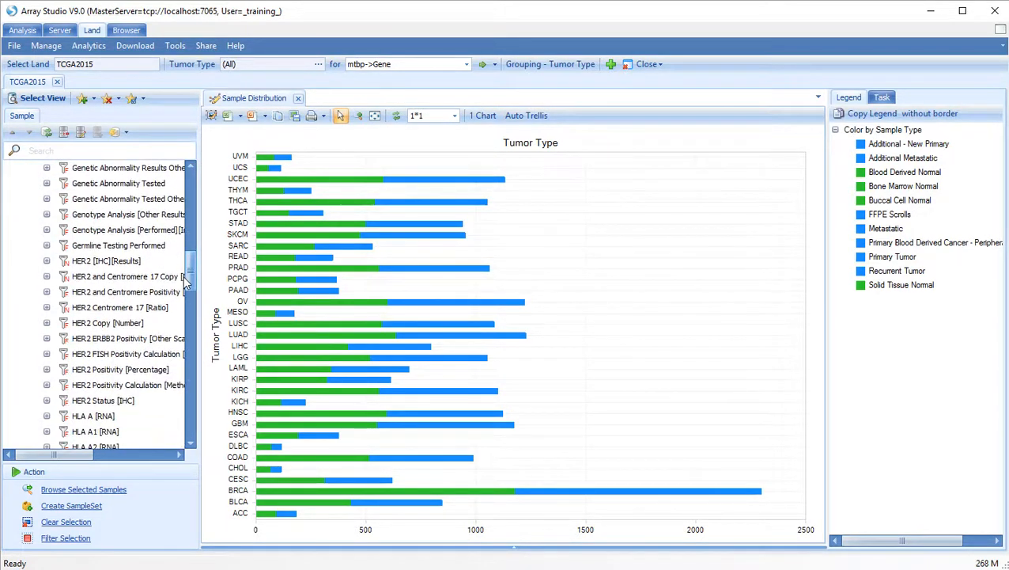
click(103, 401)
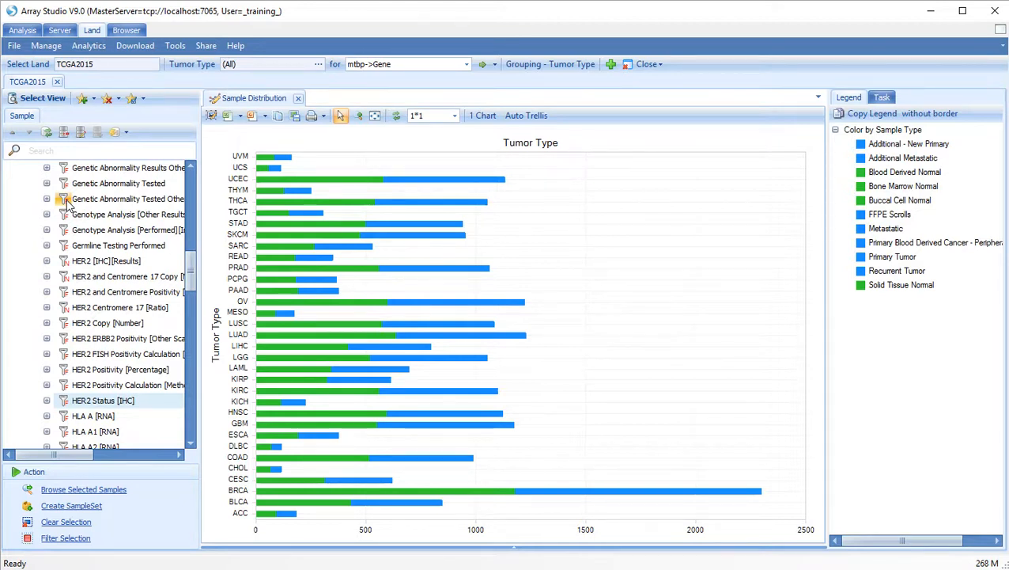
drag(191, 281, 193, 178)
click(8, 215)
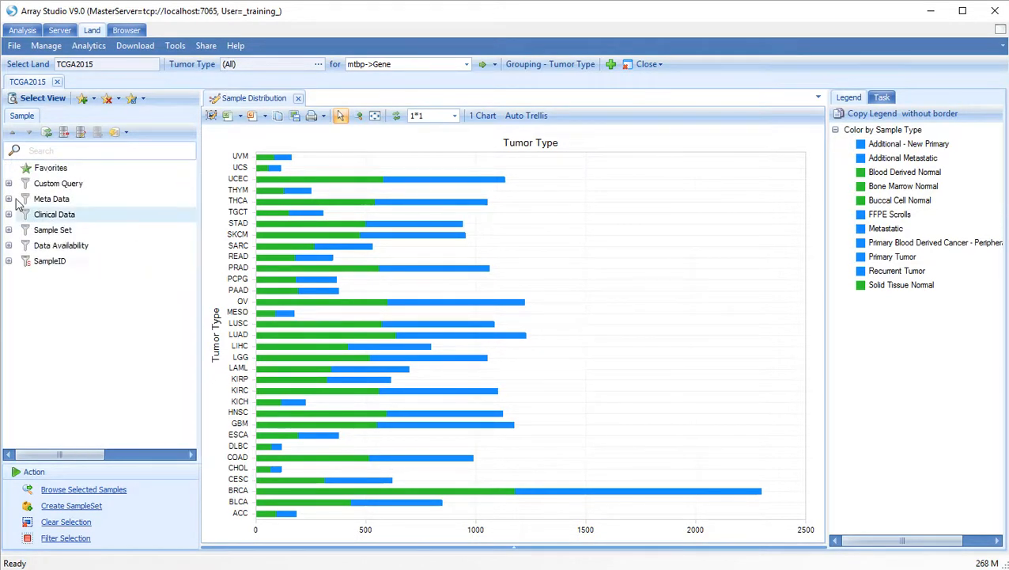
Step: Filter the samples in Meta Data to tumor type BRCA and only the Primary Tumor sample type
click(9, 199)
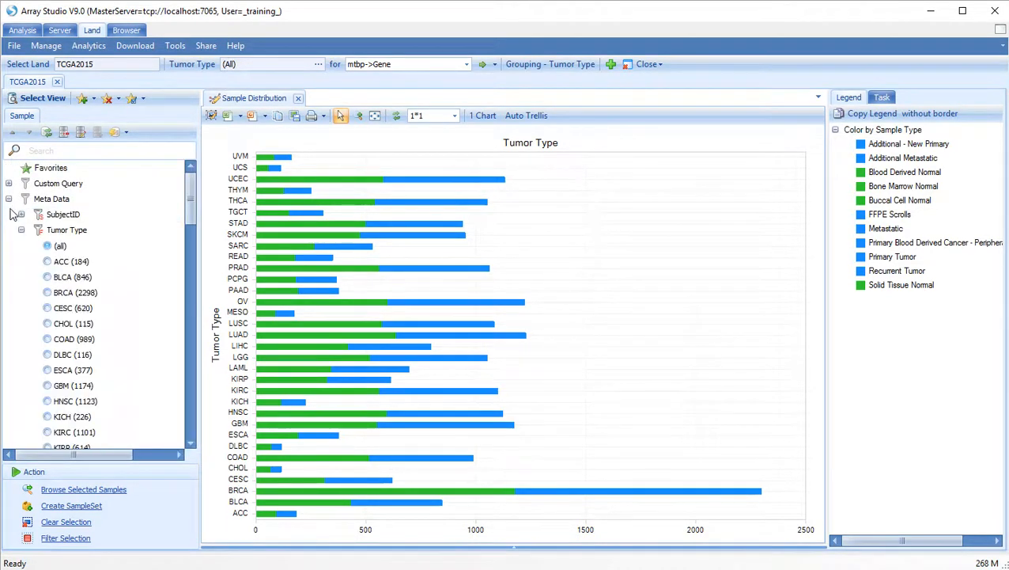
click(47, 293)
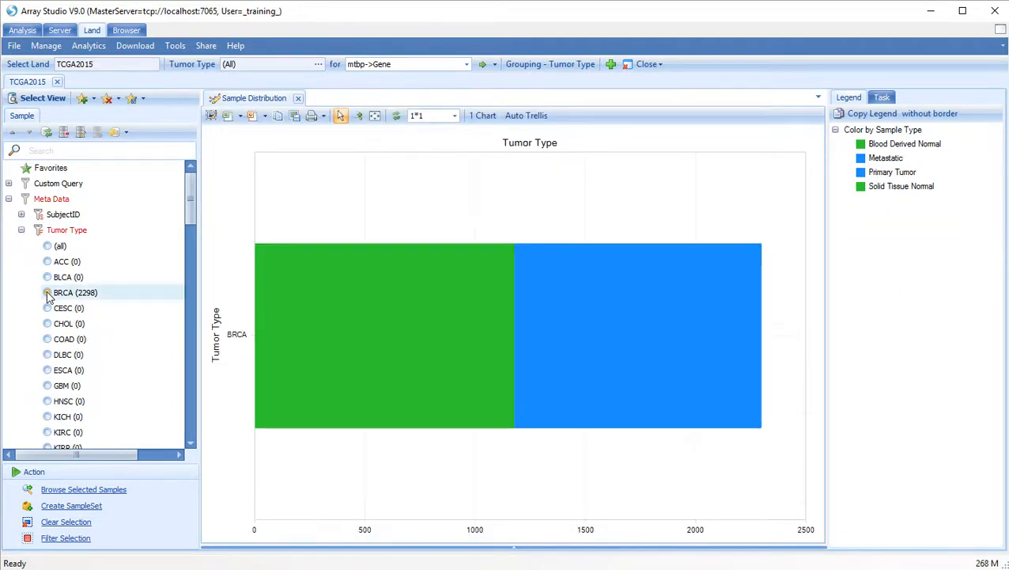
click(22, 230)
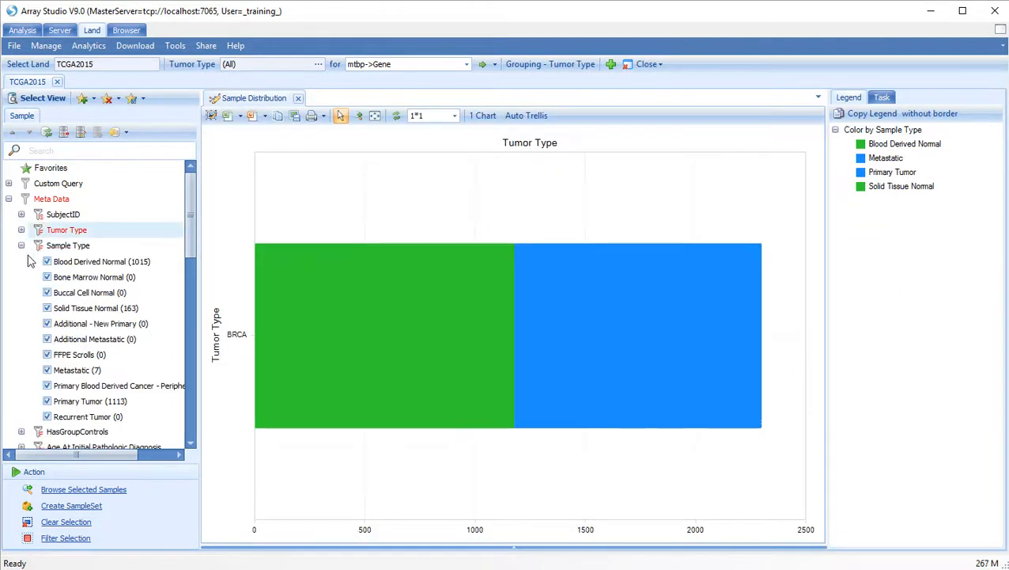
right_click(75, 404)
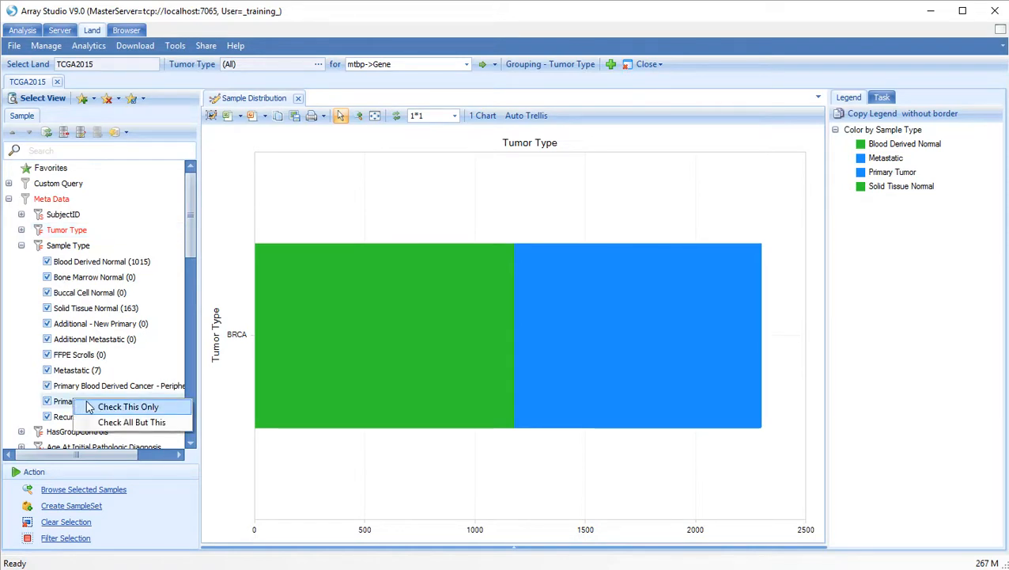
click(126, 407)
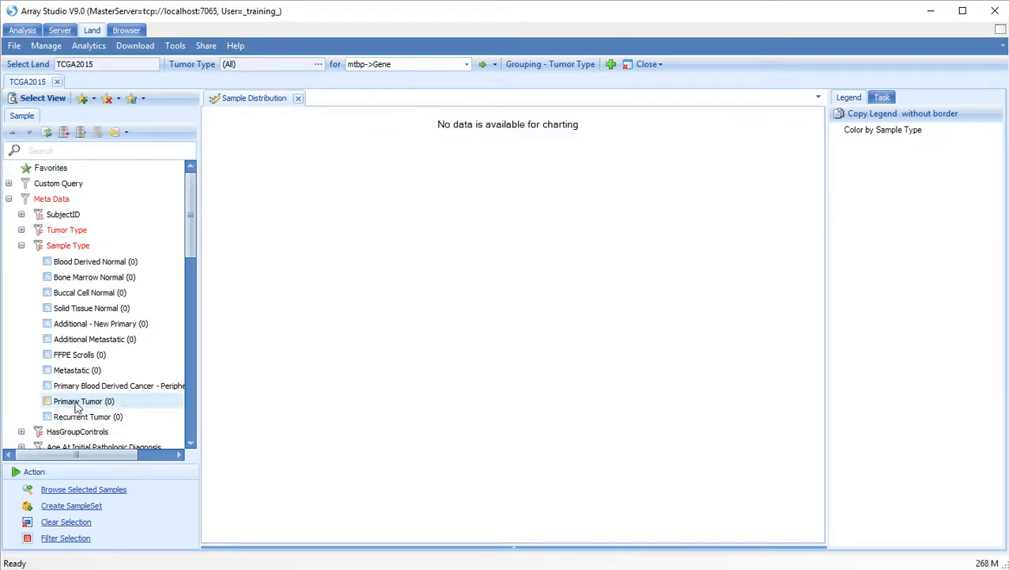
click(9, 199)
Step: Restrict the Breast Carcinoma Estrogen Receptor [ER Status] filter under Genetic Testing to Negative only
click(9, 215)
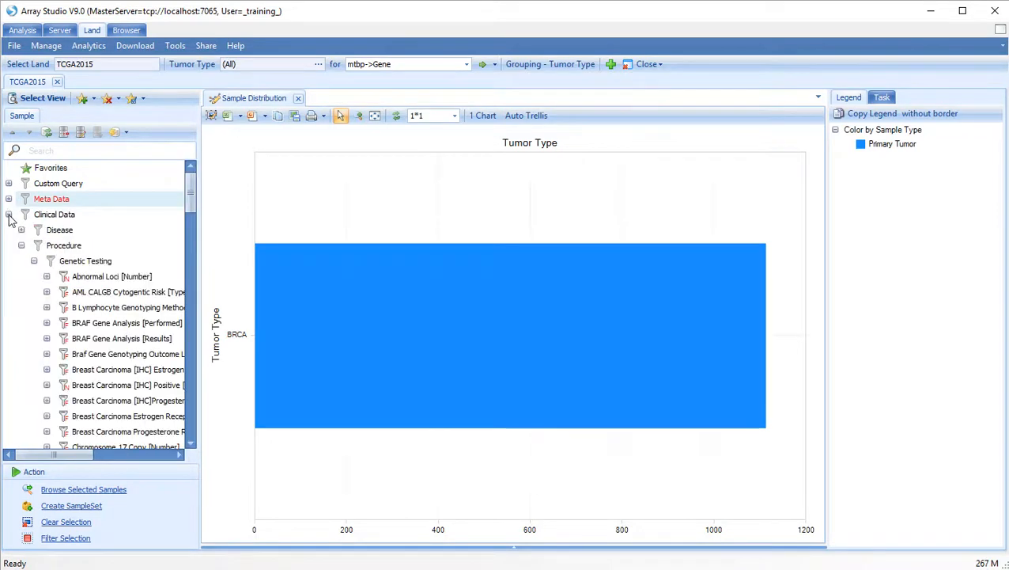
scroll(196, 212, down, 1)
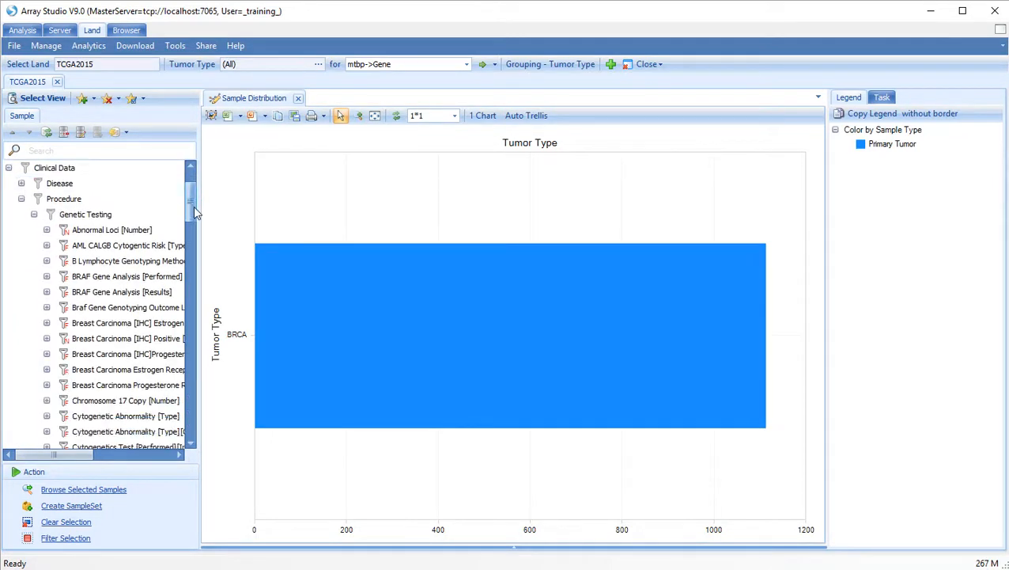
scroll(194, 217, down, 4)
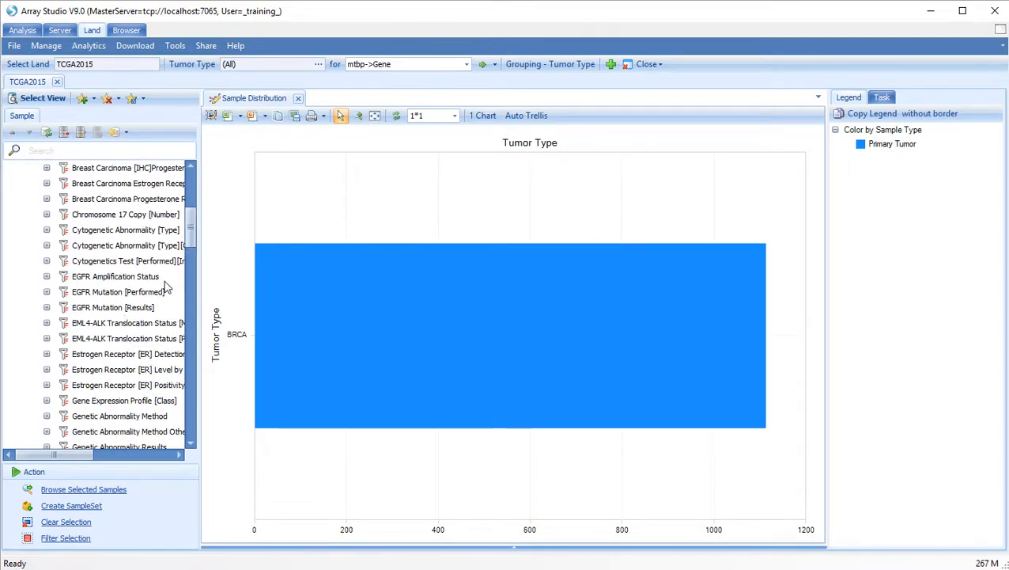
drag(199, 265, 273, 274)
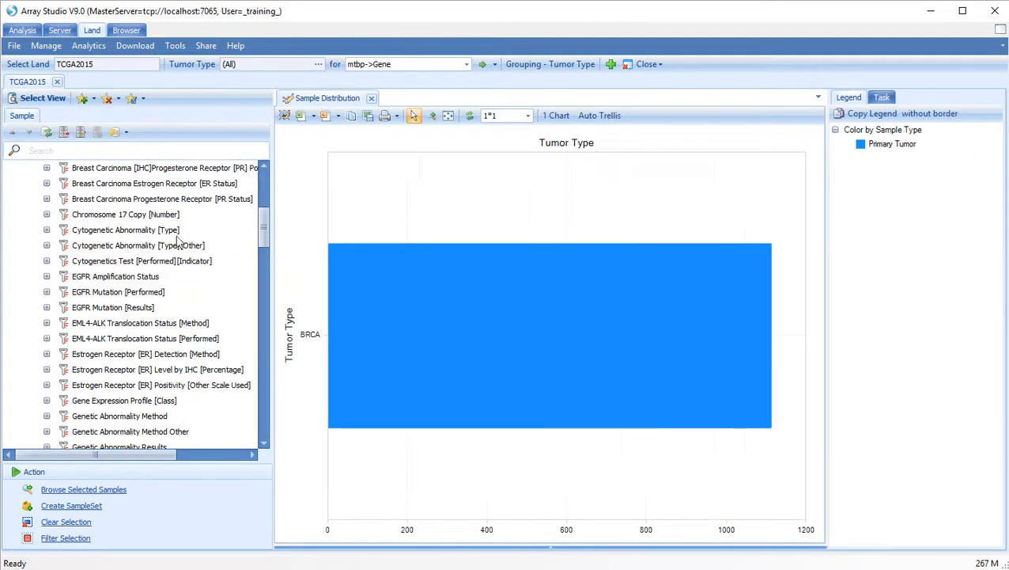
click(47, 182)
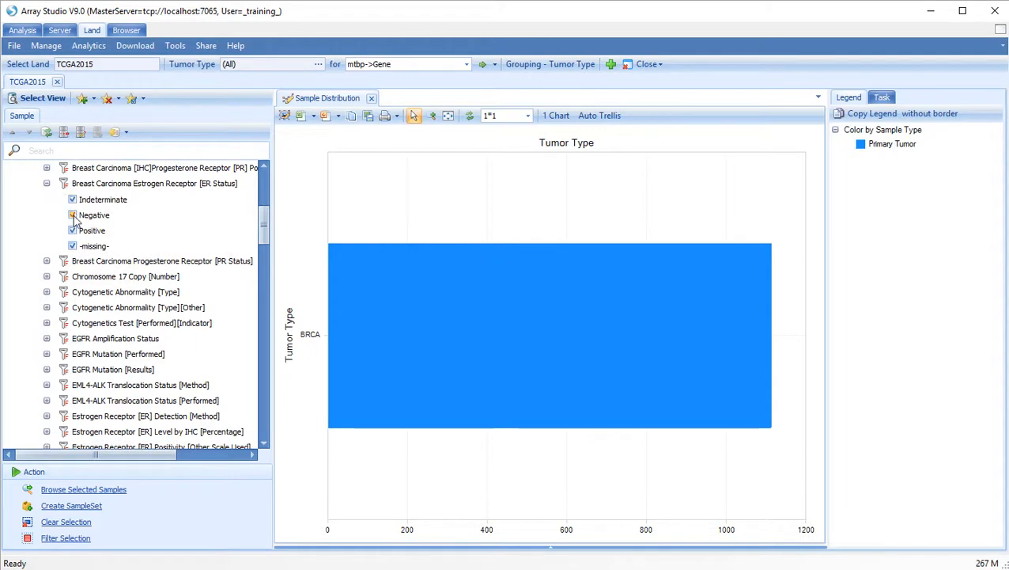
right_click(86, 216)
click(80, 195)
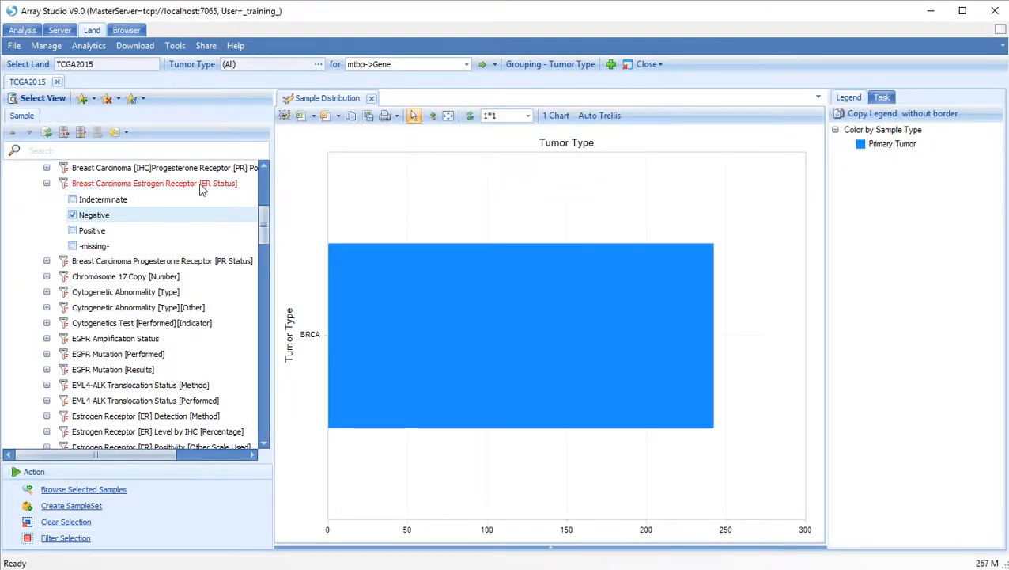
Step: Restrict the Breast Carcinoma Progesterone Receptor [PR Status] filter to Negative only
click(47, 261)
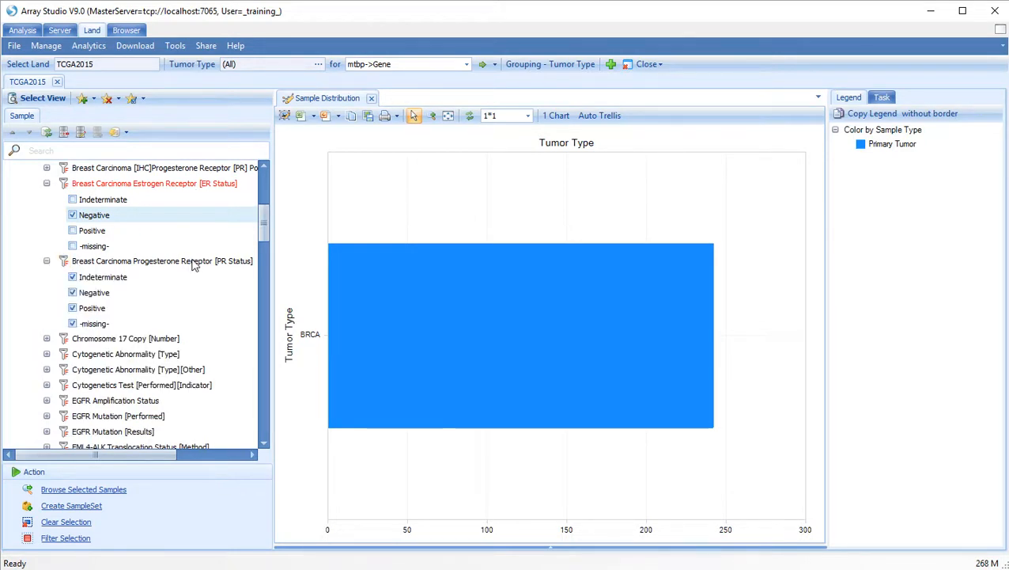
right_click(75, 295)
click(127, 300)
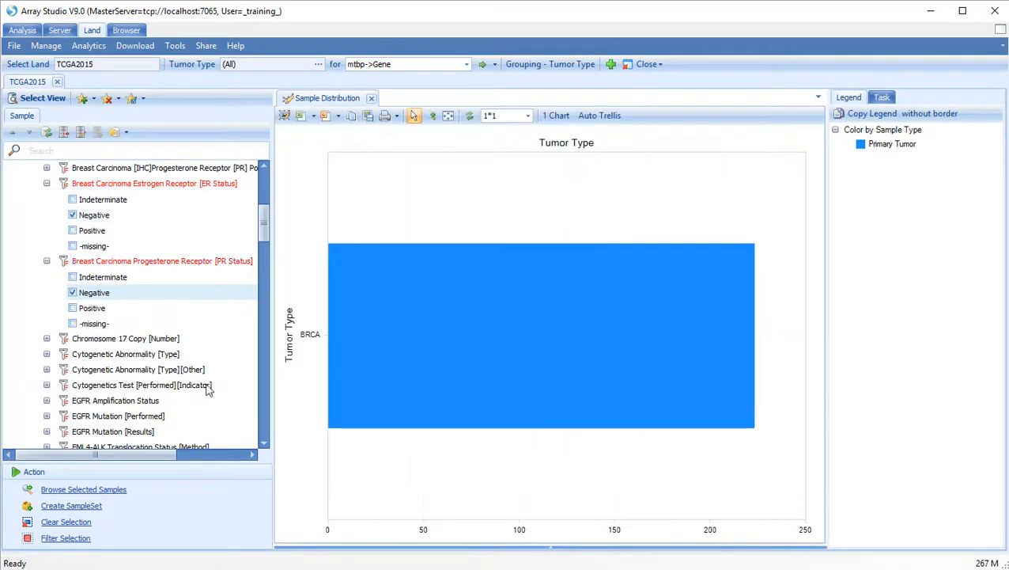
Step: Restrict the HER2 Status [IHC] filter to Negative only and select the filtered BRCA bar in the distribution chart
click(265, 443)
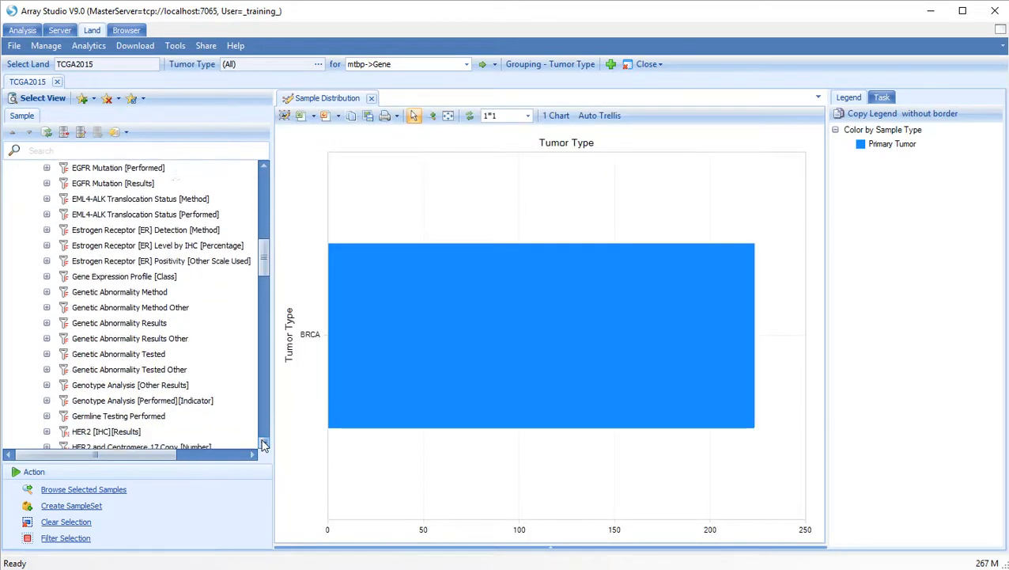
scroll(264, 443, down, 4)
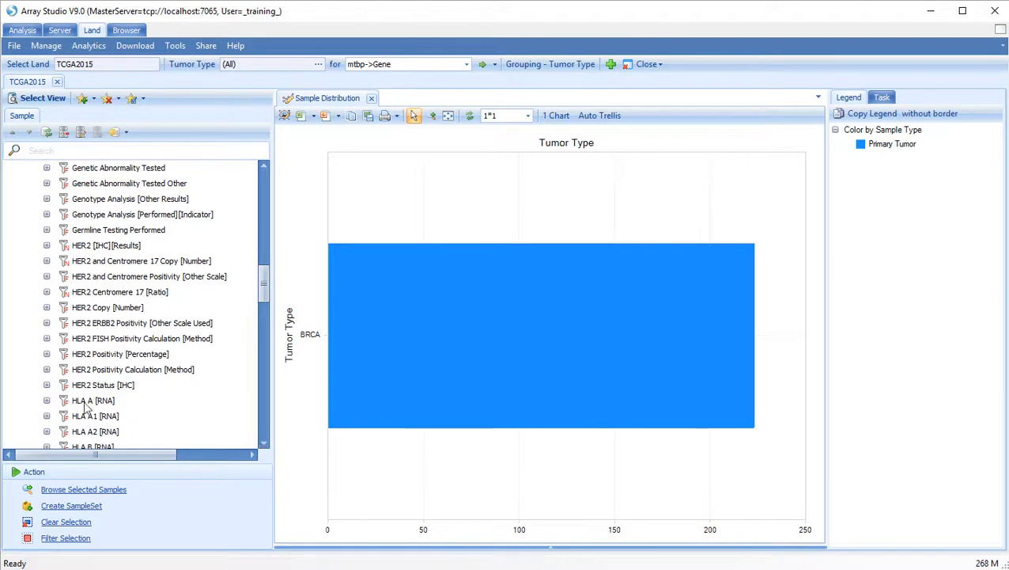
click(47, 384)
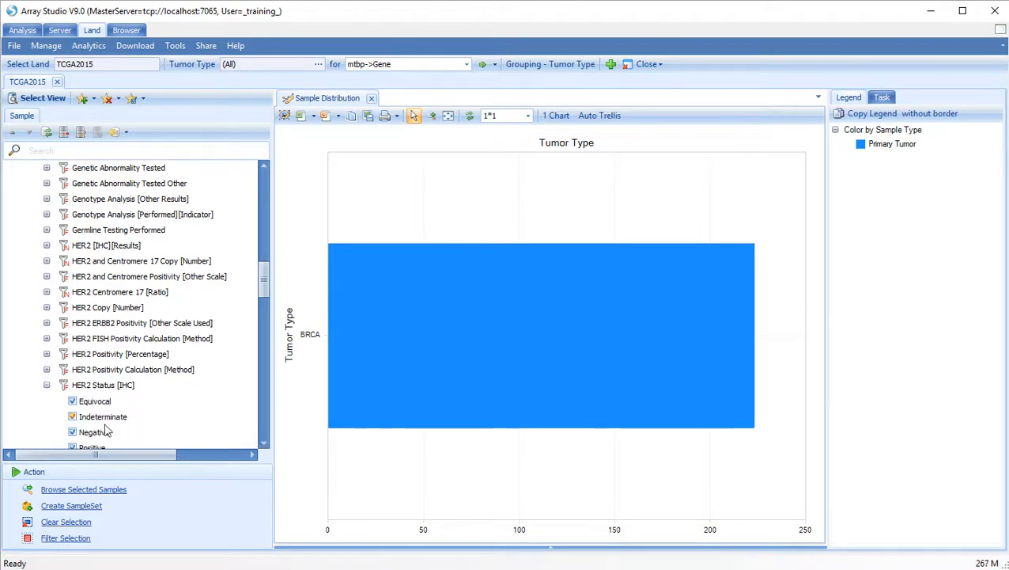
right_click(83, 435)
click(103, 444)
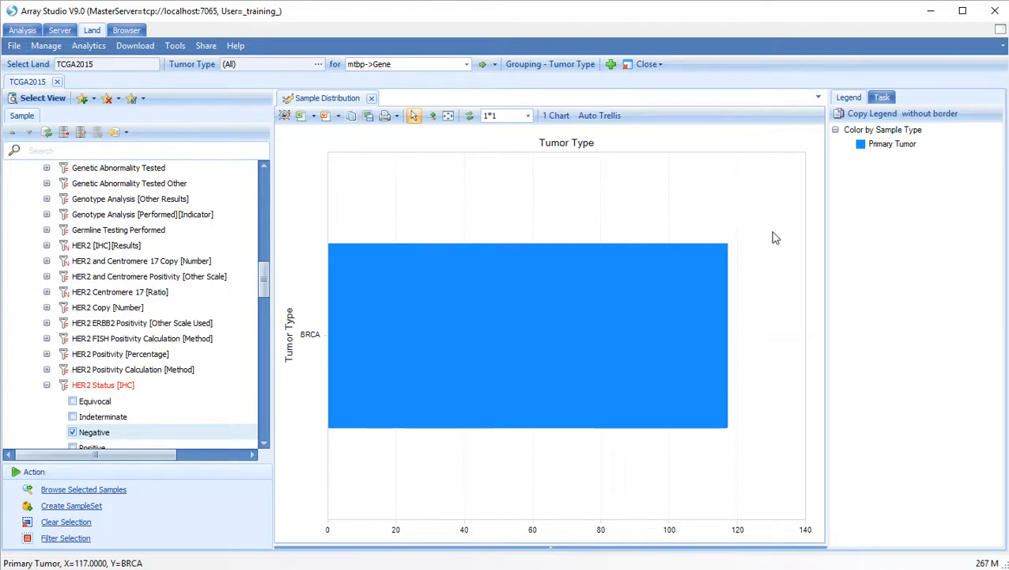
click(327, 388)
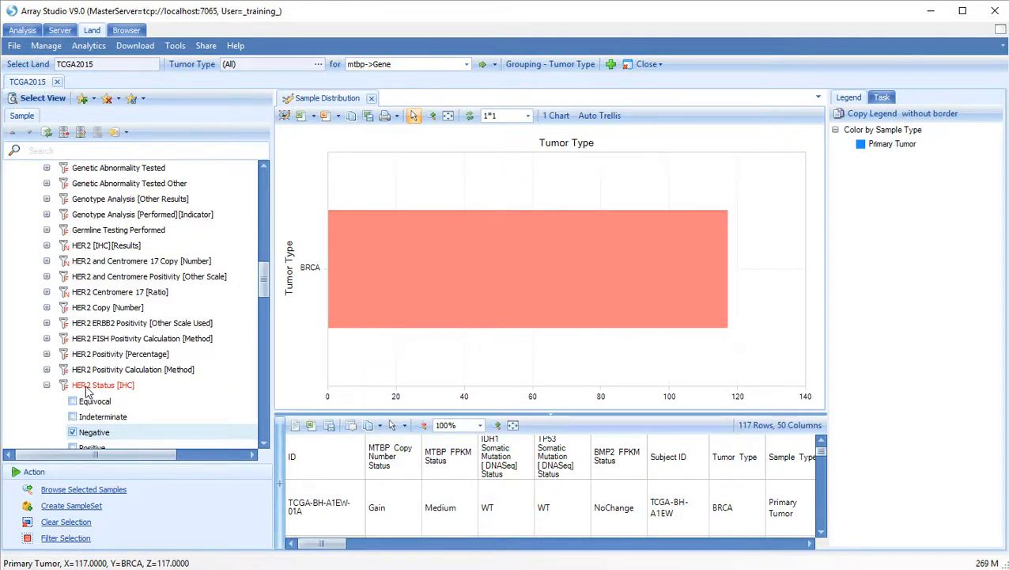
Step: Add Positive to the HER2 Status [IHC] filter alongside Negative
click(264, 444)
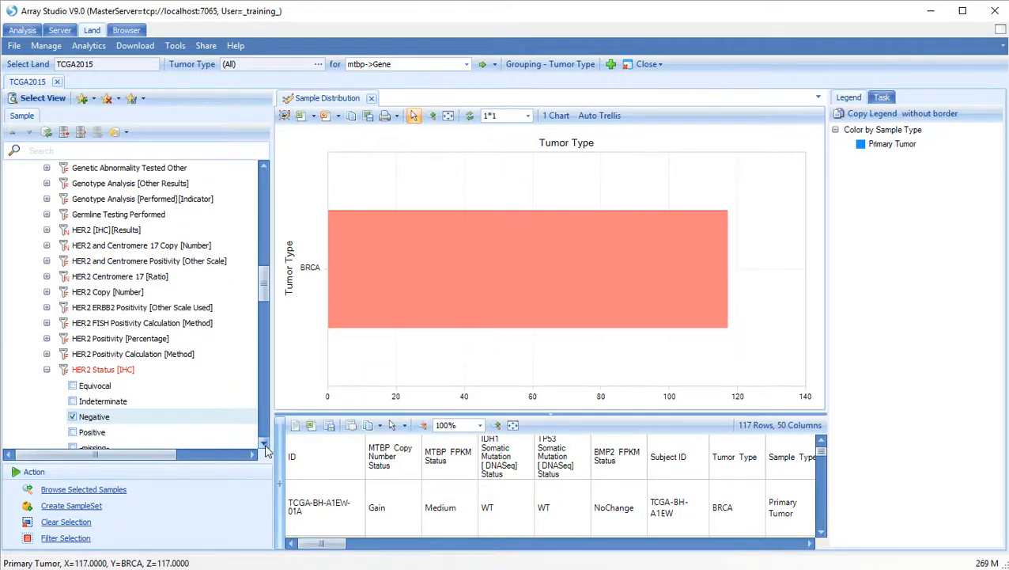
click(265, 445)
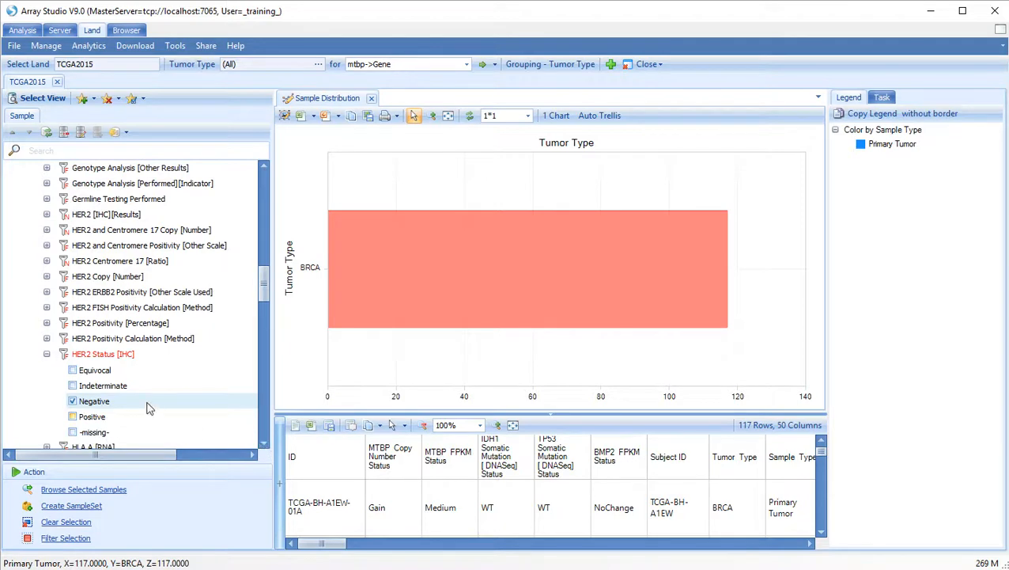
click(72, 417)
Step: Add Positive to the progesterone receptor [PR Status] and estrogen receptor [ER Status] filters alongside Negative
click(264, 168)
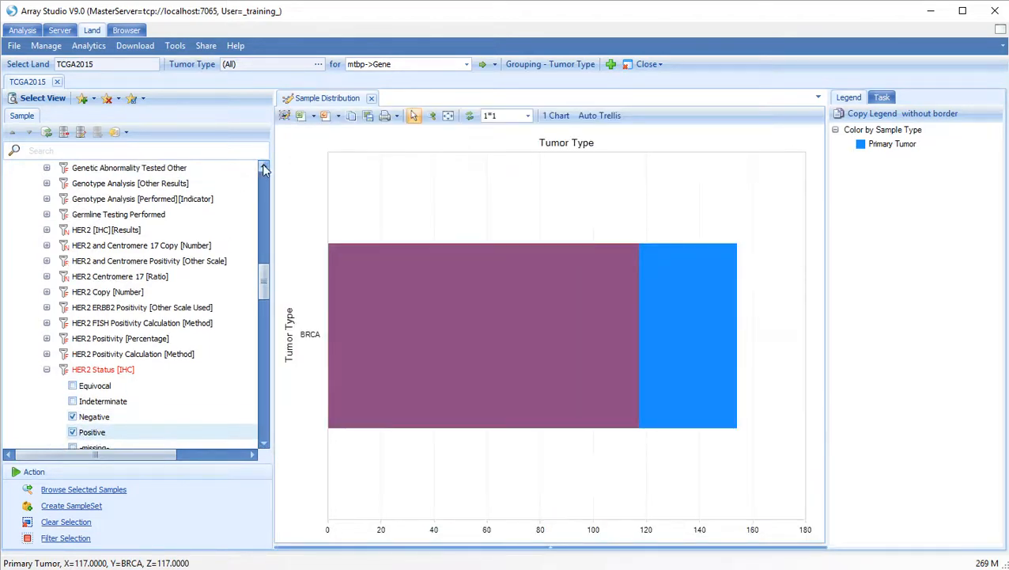
scroll(264, 169, up, 10)
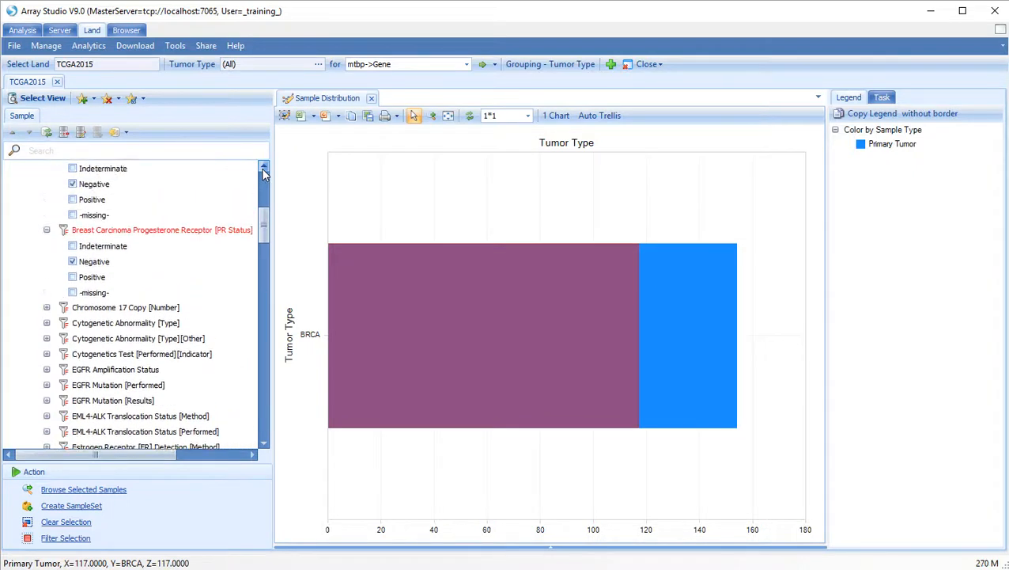
scroll(264, 174, up, 2)
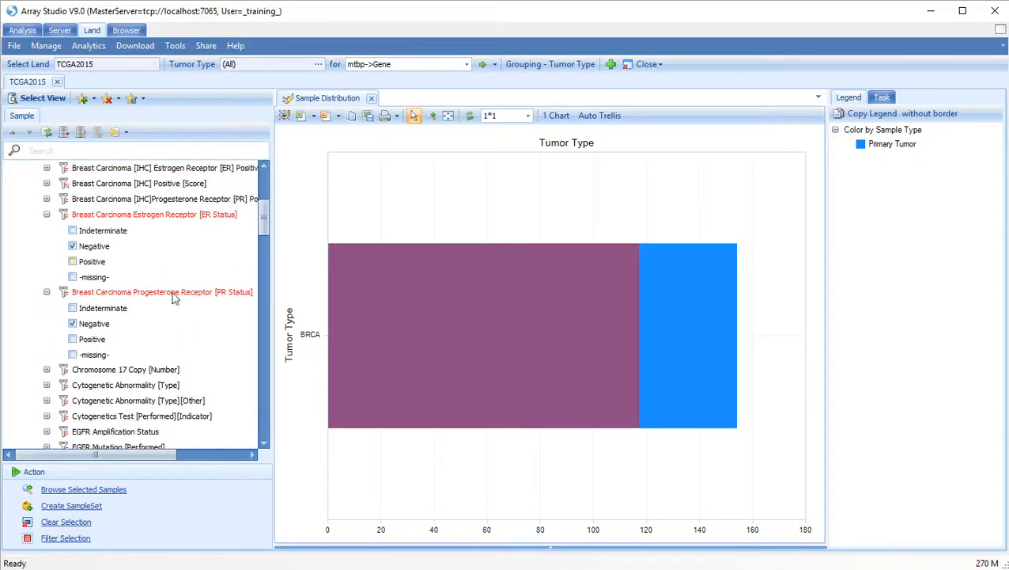
click(73, 339)
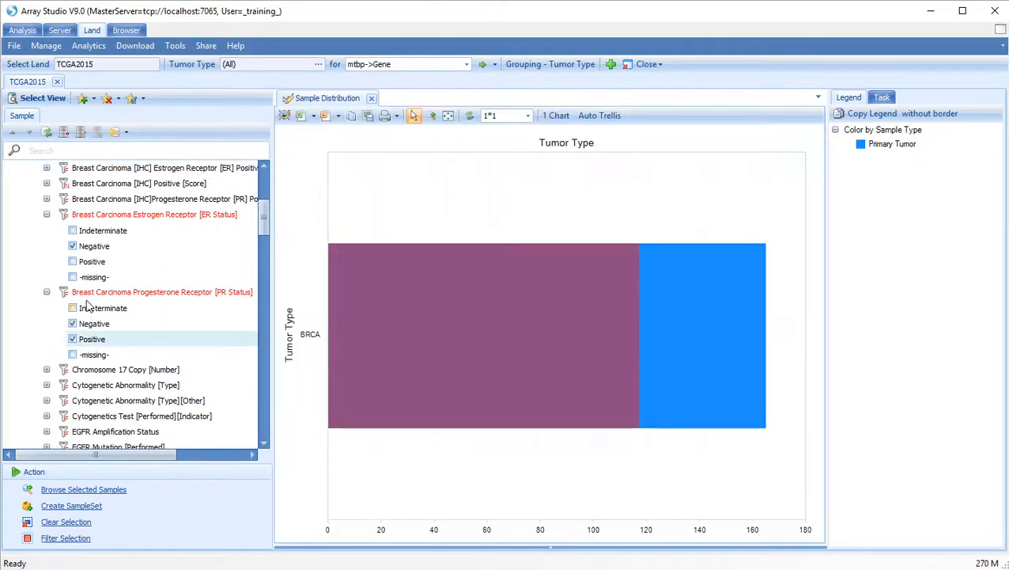
click(72, 262)
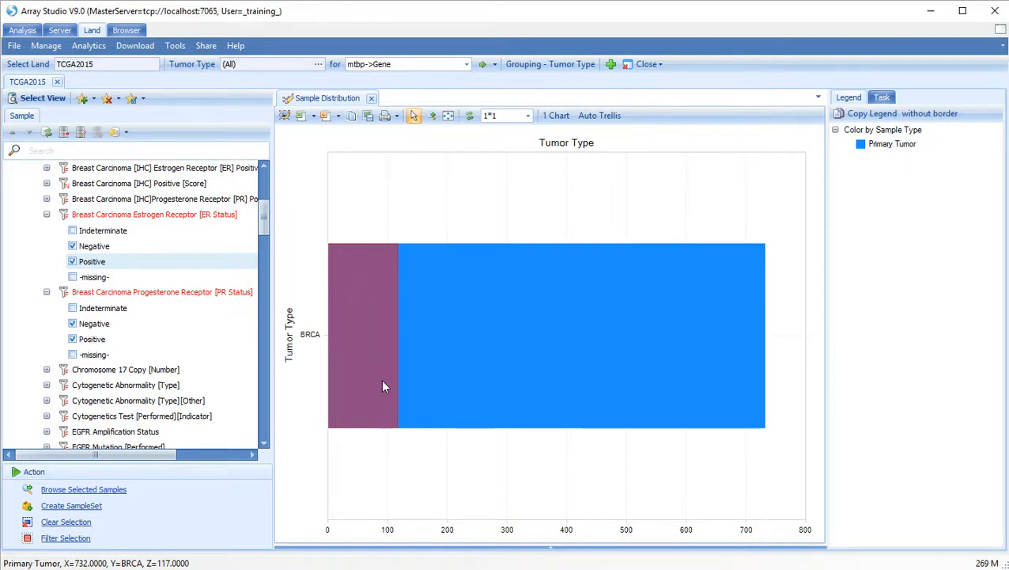
Step: Start a grouped sample set from the selection, named TNBC_Status with the tags BRCA and TNBC
click(64, 507)
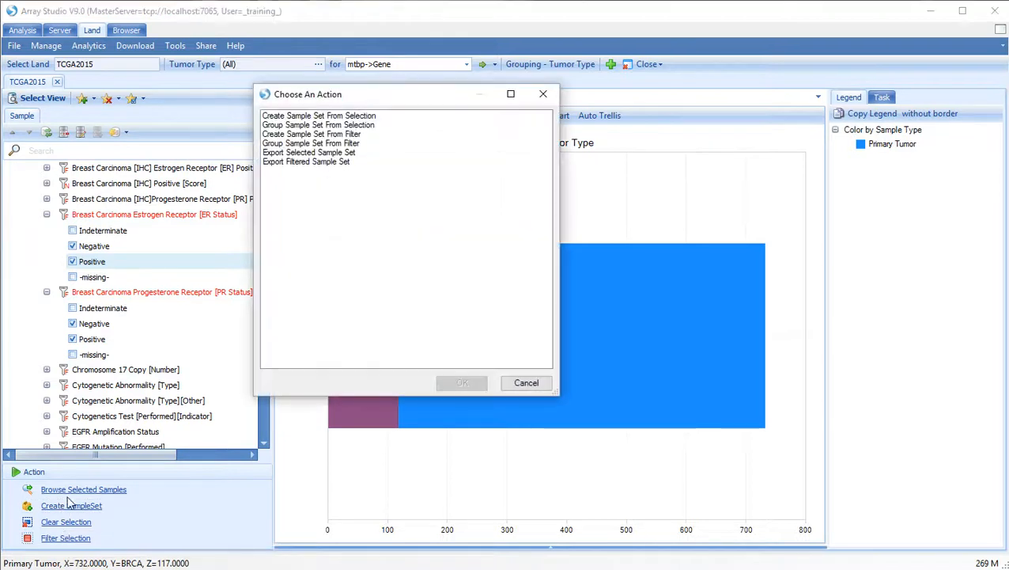
click(316, 116)
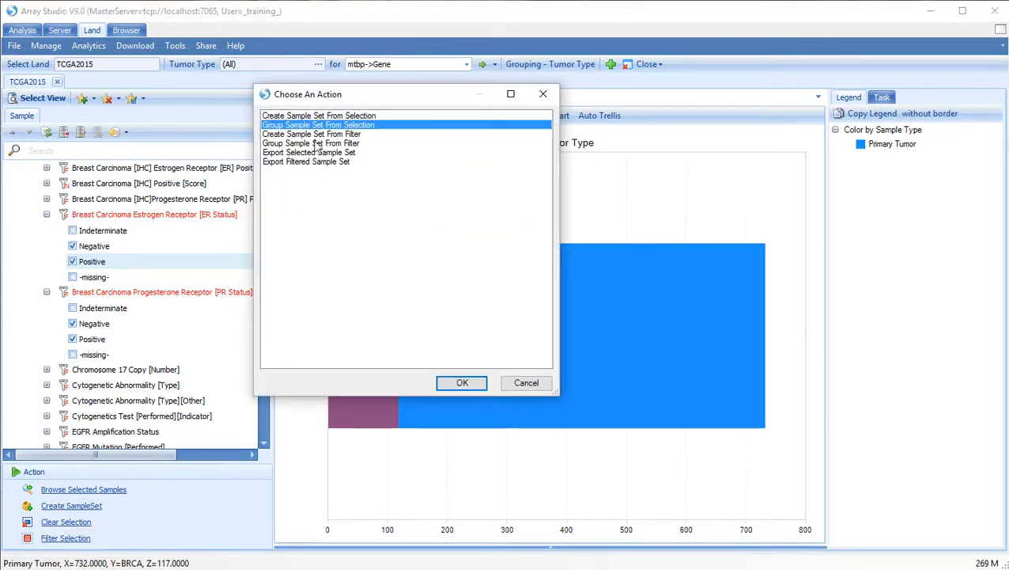
click(443, 383)
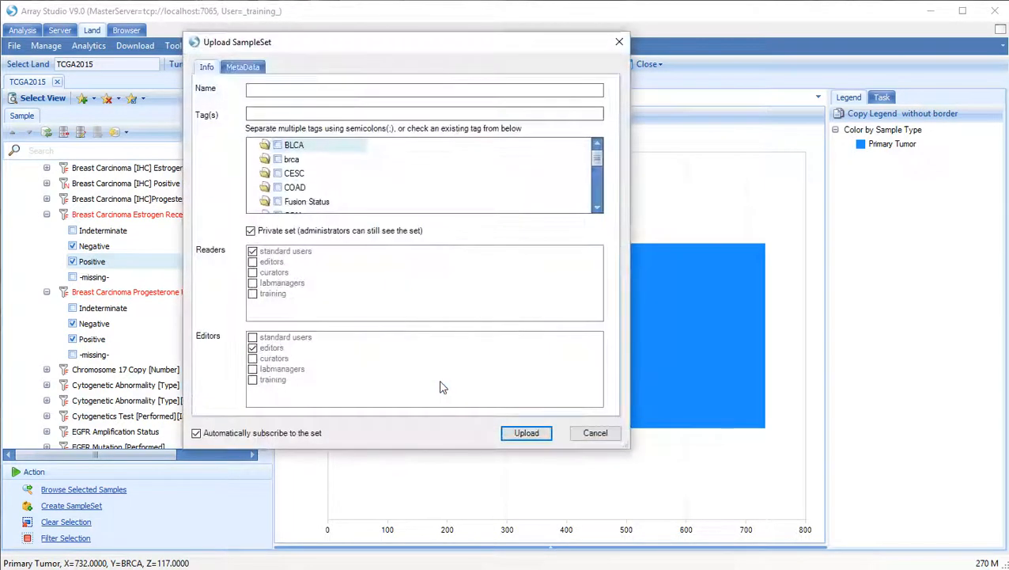
click(291, 91)
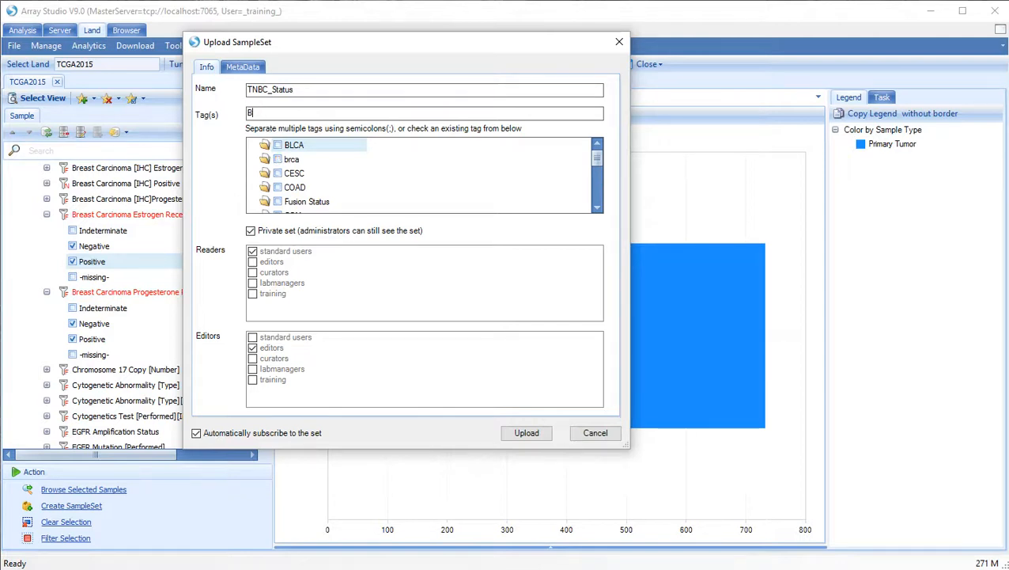
text(BRCA;TNBC)
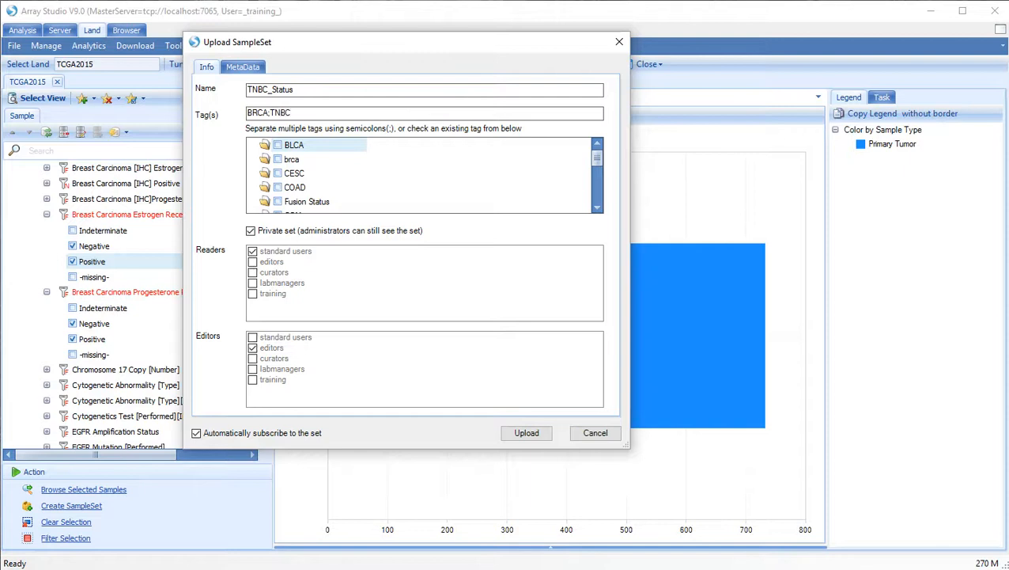
Step: Rename the Selected column in the sample set's metadata to TNBC and upload the set
click(231, 71)
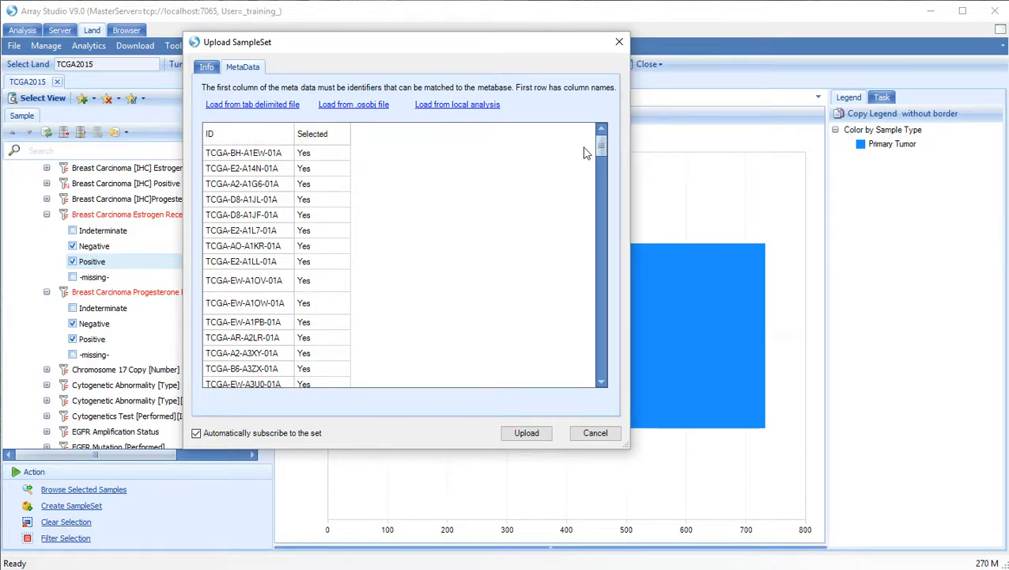
double_click(334, 132)
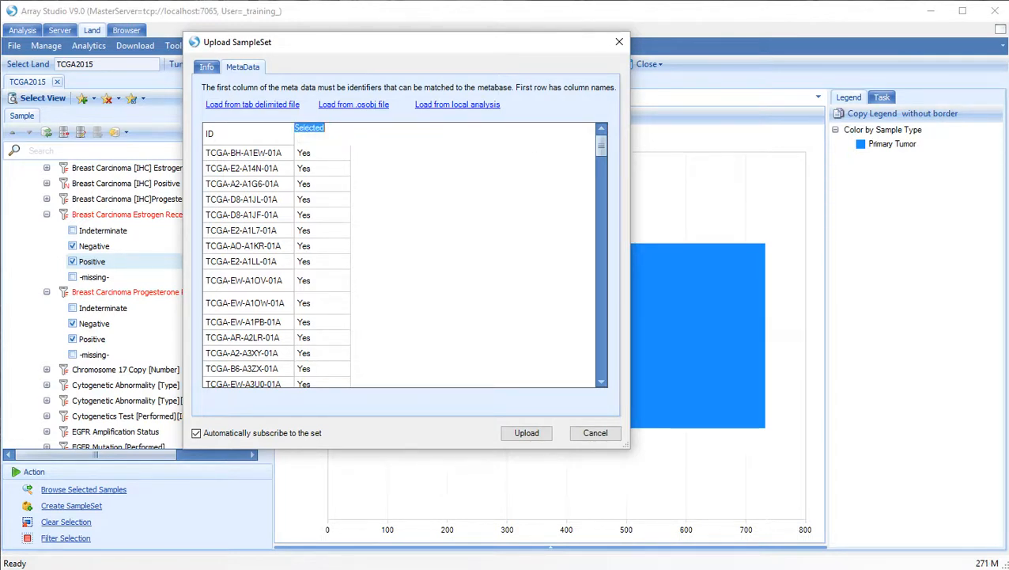
text(TNBC)
click(333, 182)
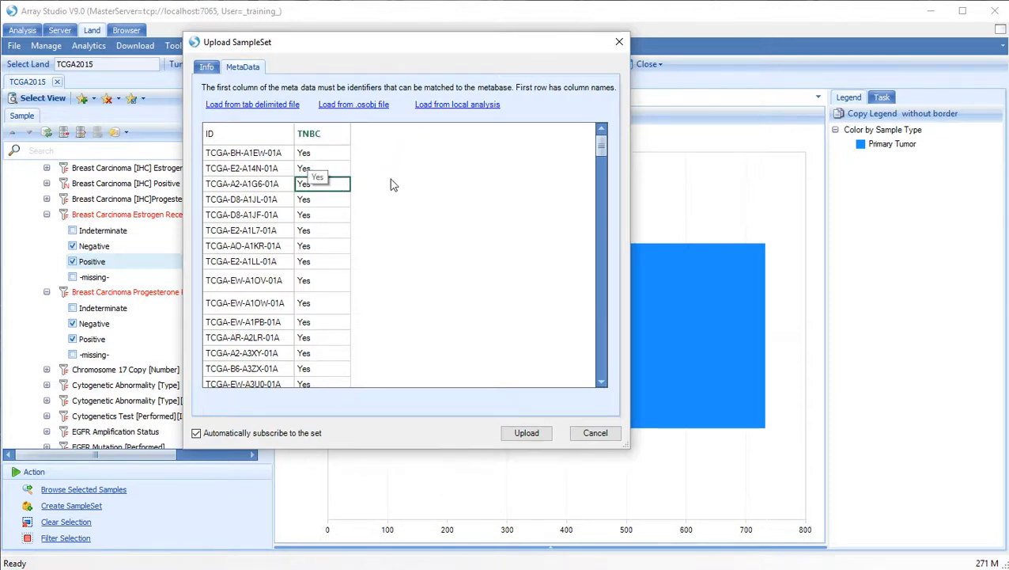
drag(598, 171, 554, 148)
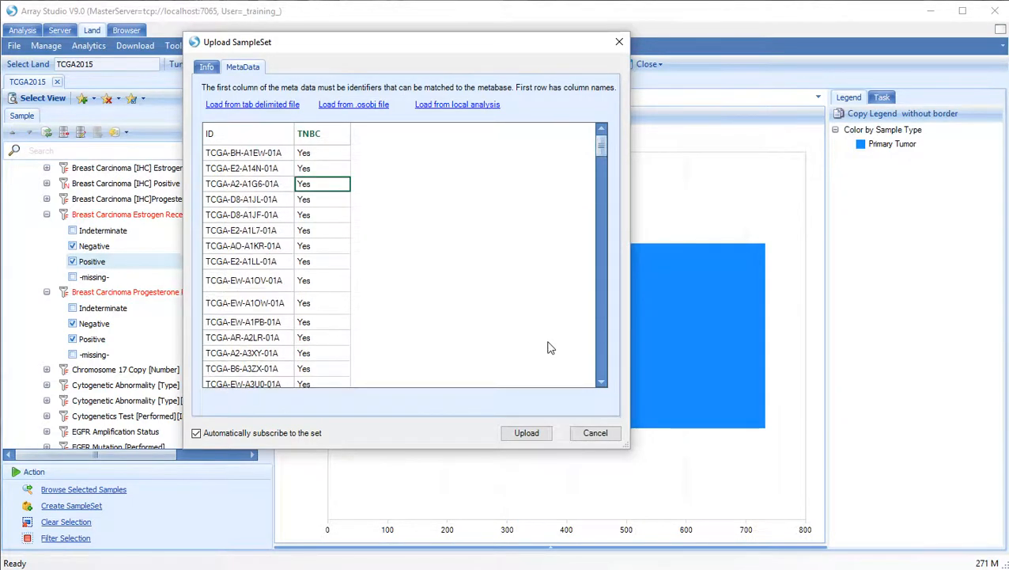
click(526, 432)
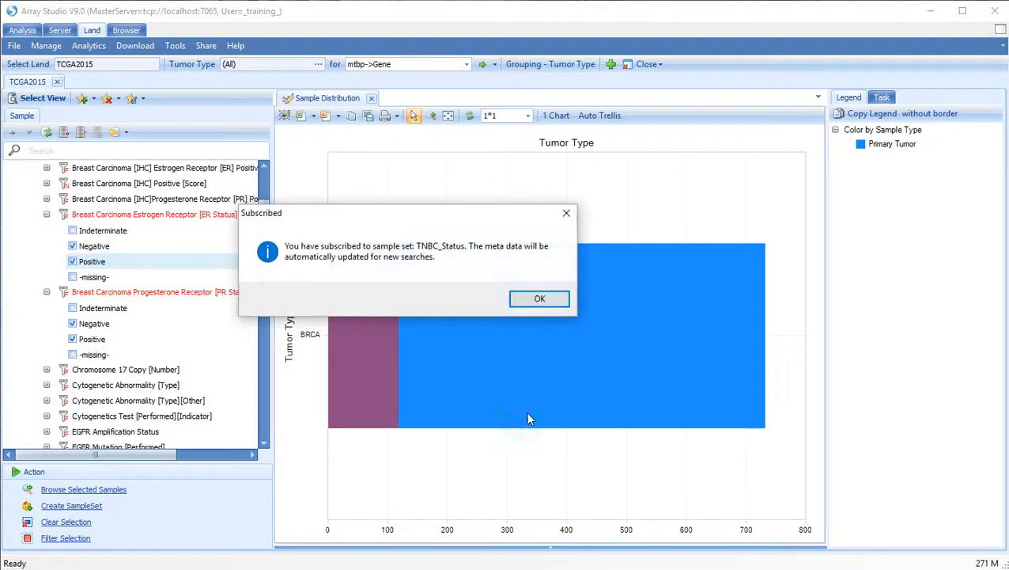
click(525, 305)
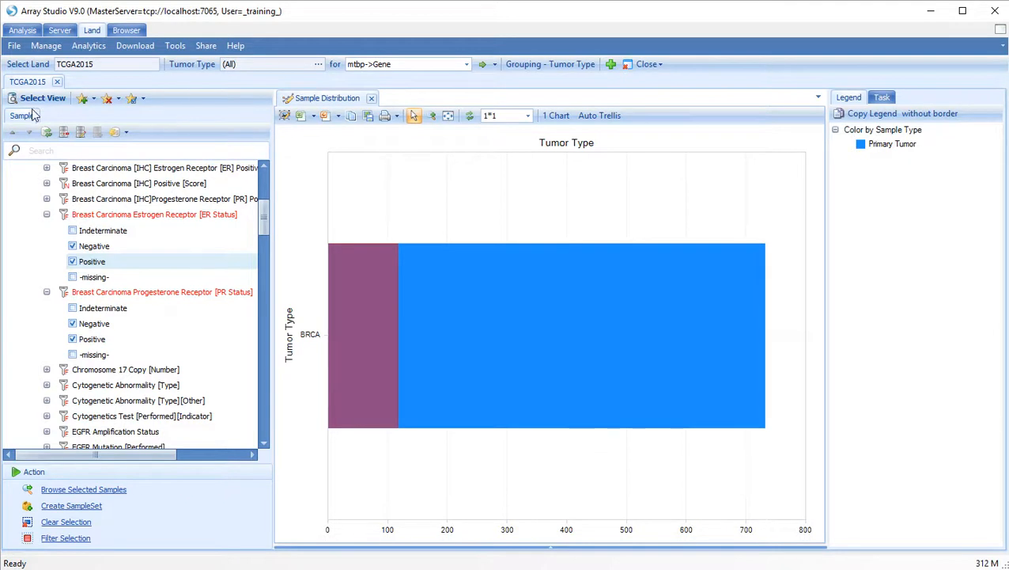
Step: Close the TCGA2015 land and reopen it from the Oncoland Collection
click(57, 82)
click(34, 70)
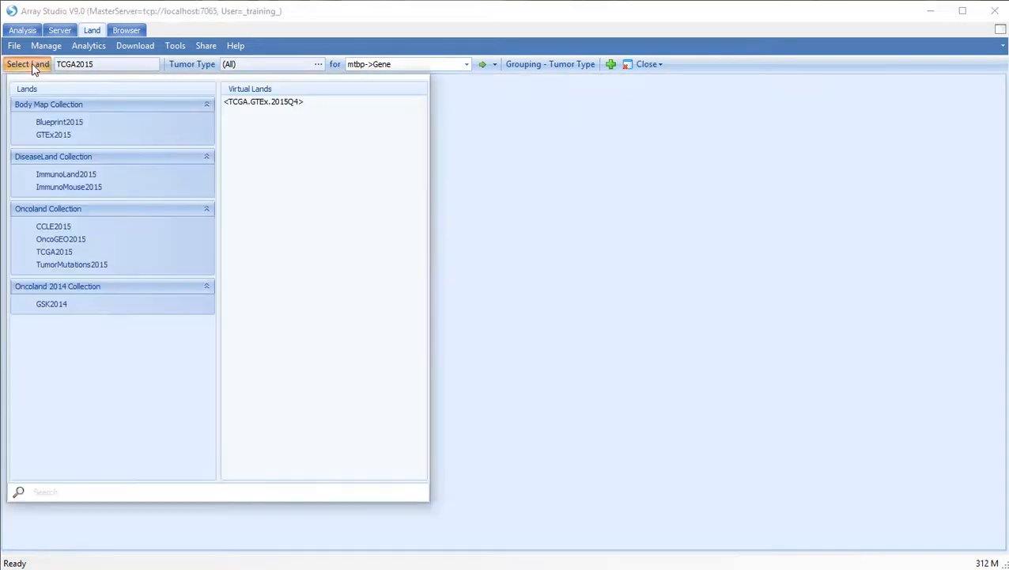
click(60, 253)
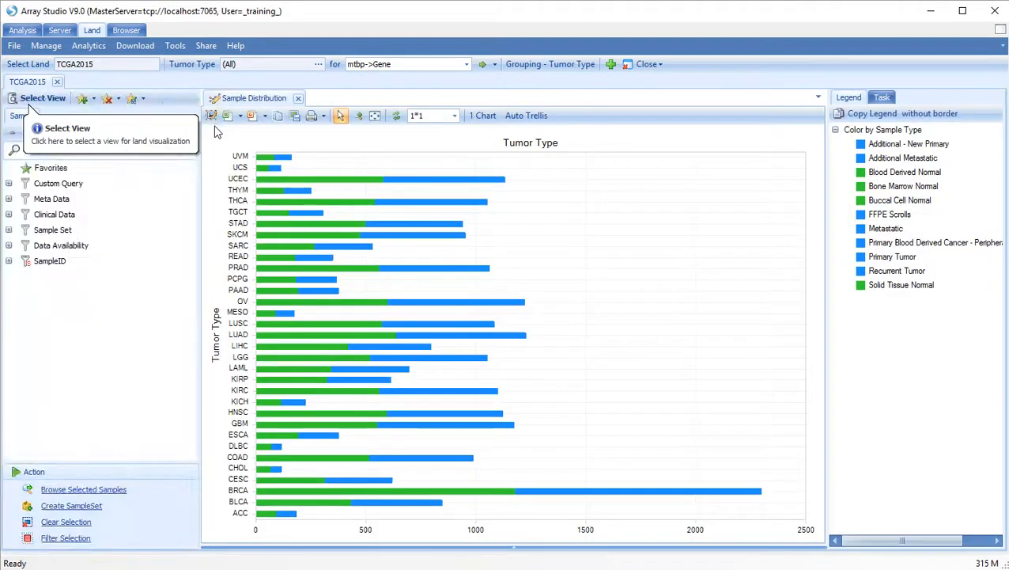
Step: Exclude the -missing- samples from the TNBC filter of the TNBC_Status sample set, keeping No and Yes
click(9, 230)
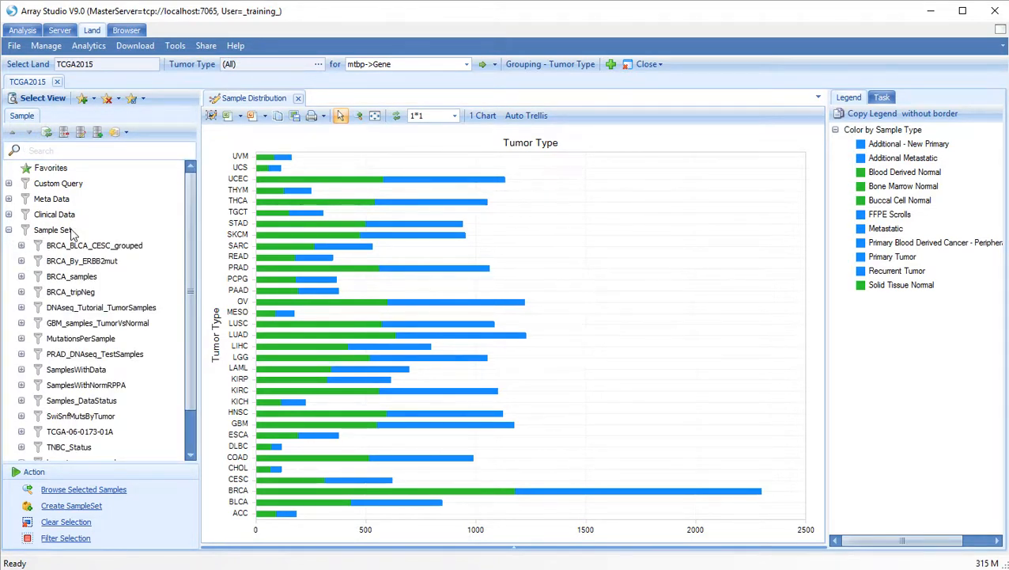
scroll(105, 314, down, 1)
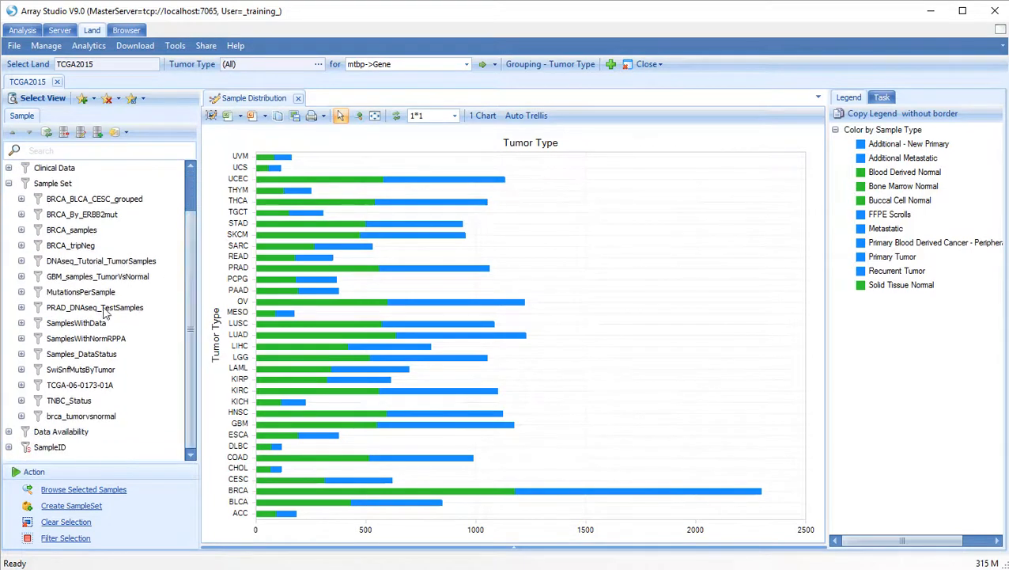
click(21, 401)
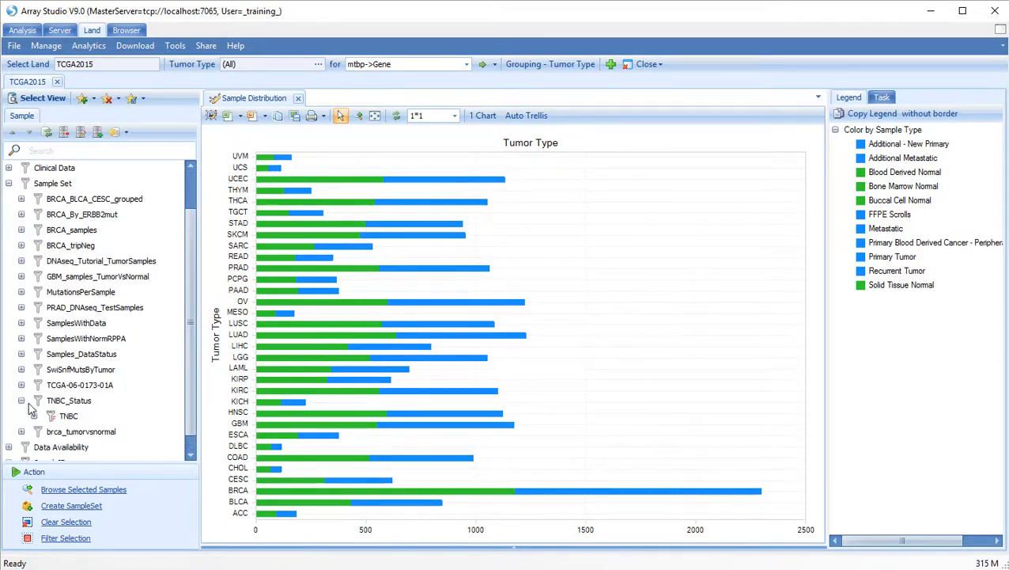
click(34, 416)
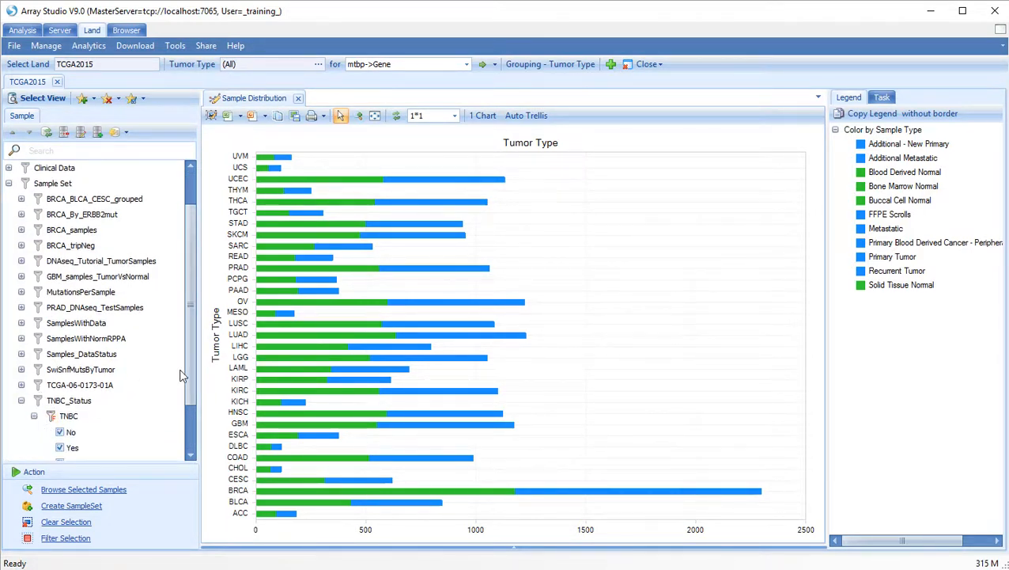
drag(190, 365, 187, 407)
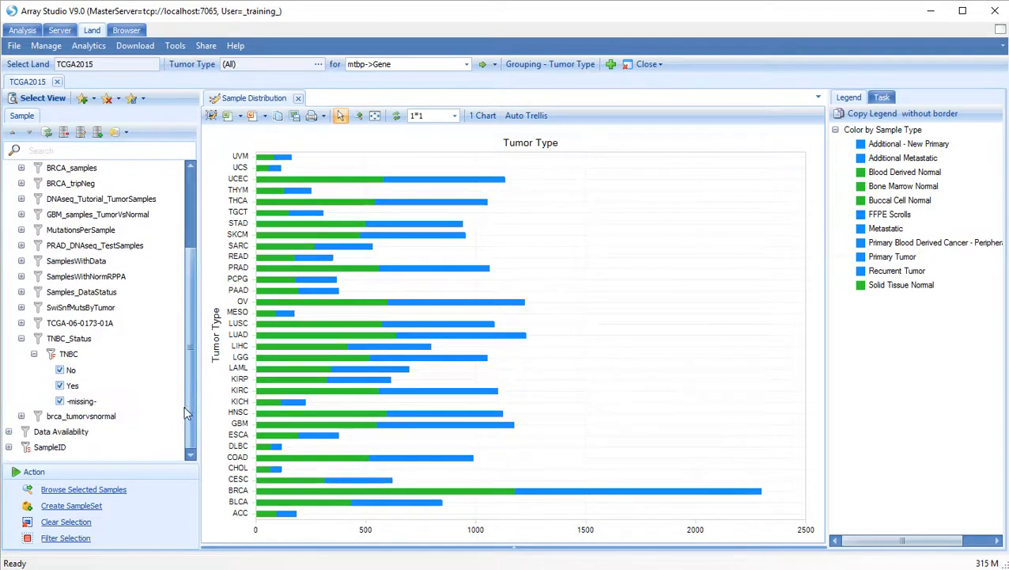
click(61, 402)
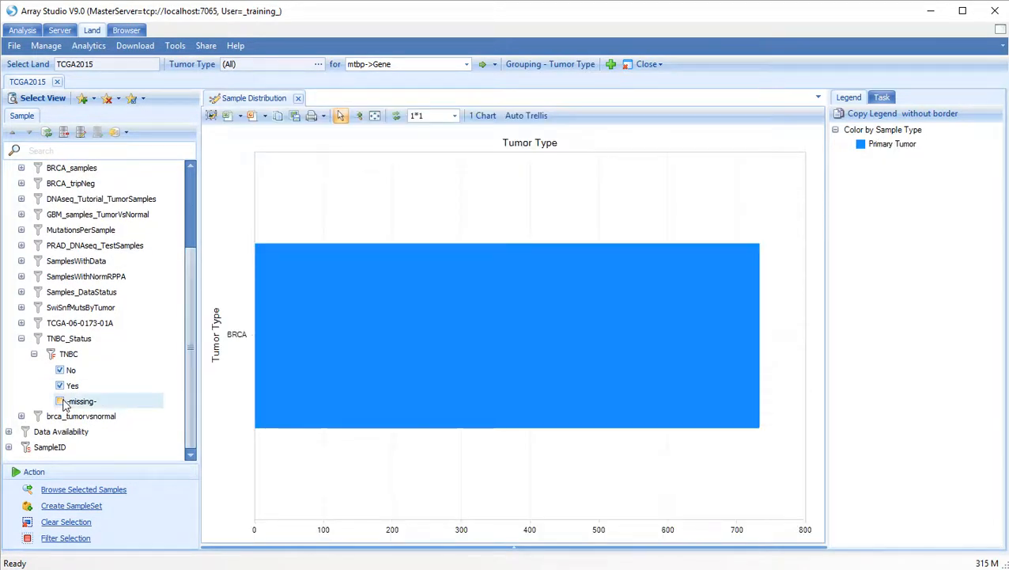